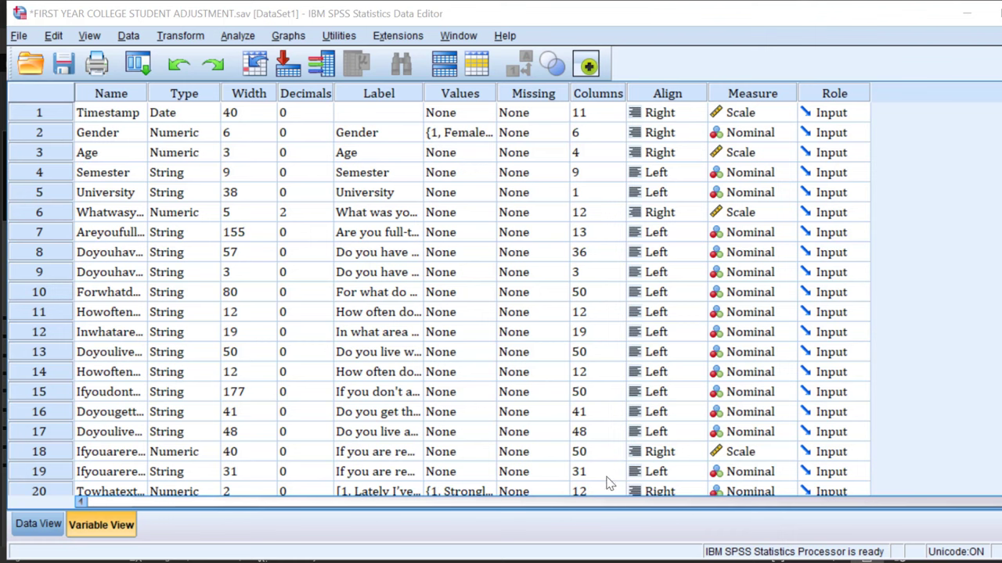
Step: After checking the finished Word table, return to SPSS and open Analyze > Tables > Custom Tables
left_click(443, 517)
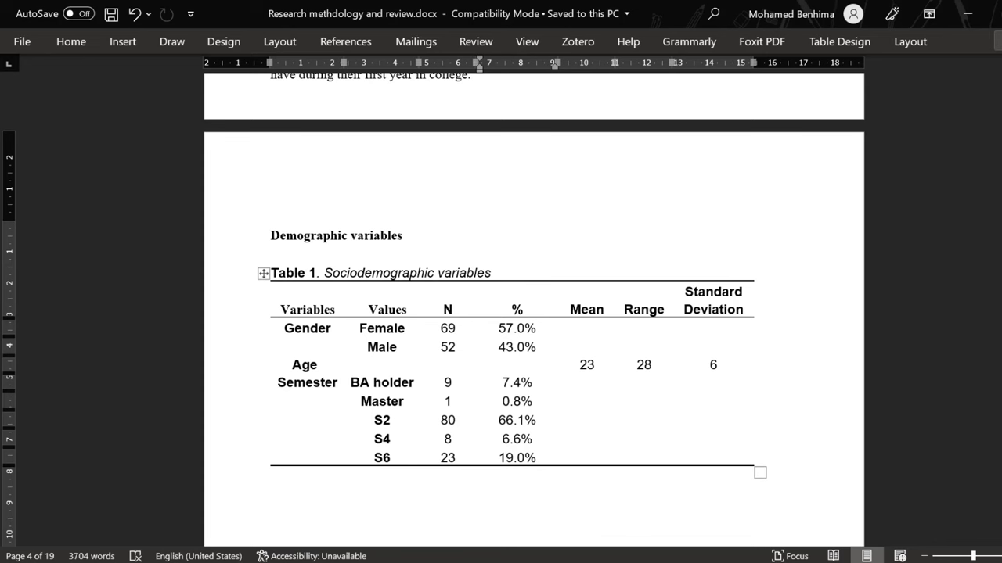
left_click(540, 539)
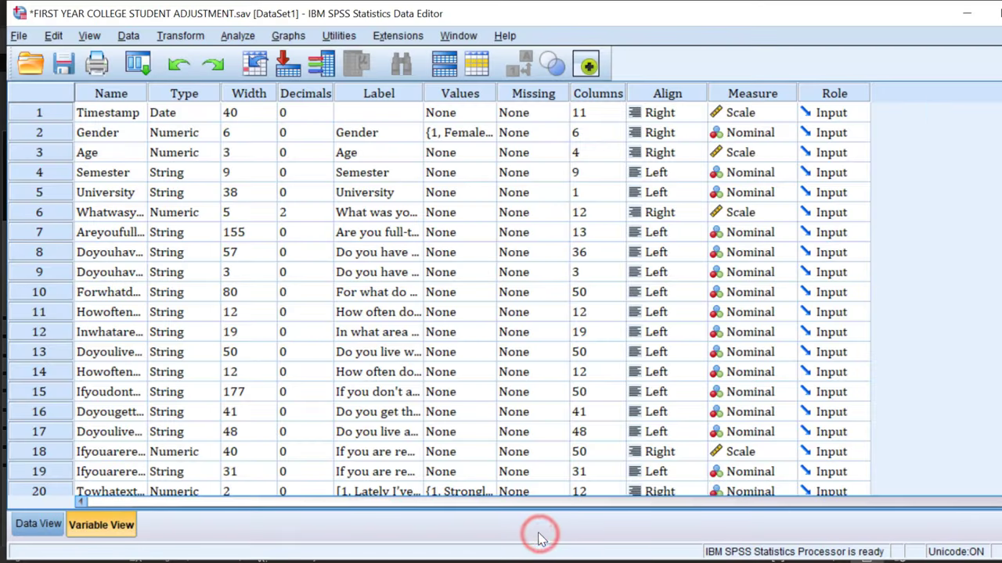
left_click(238, 37)
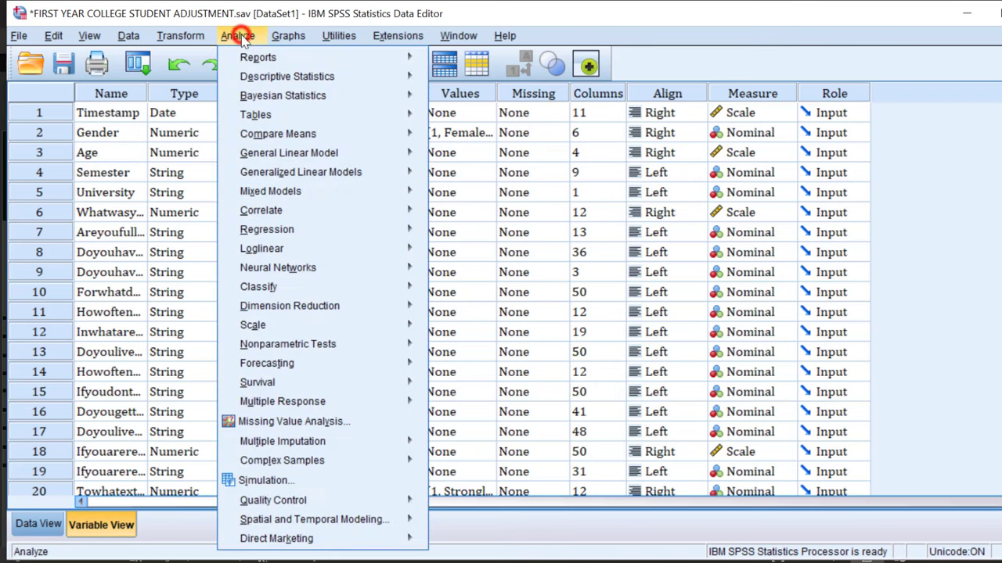
mouse_move(278, 79)
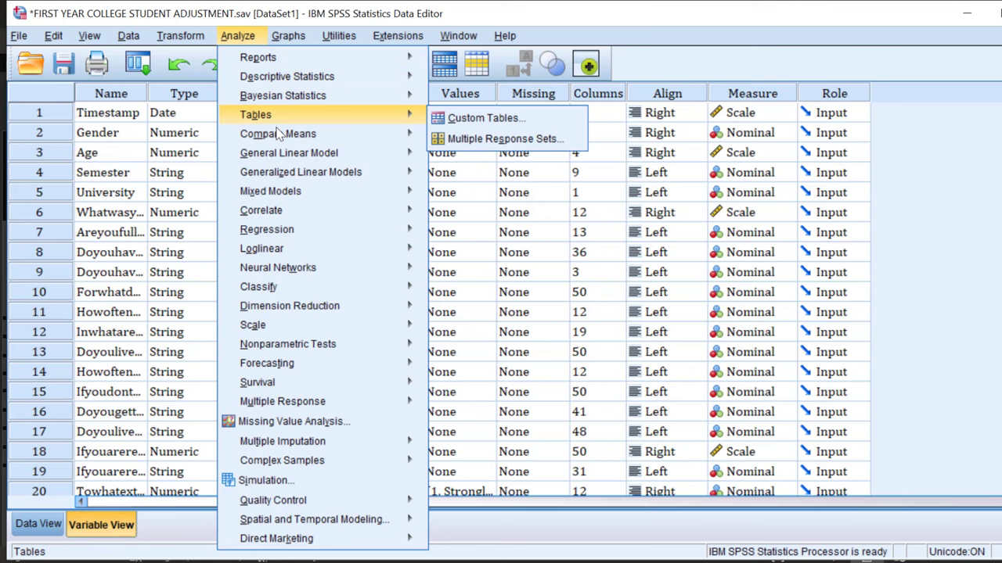
mouse_move(274, 155)
mouse_move(275, 126)
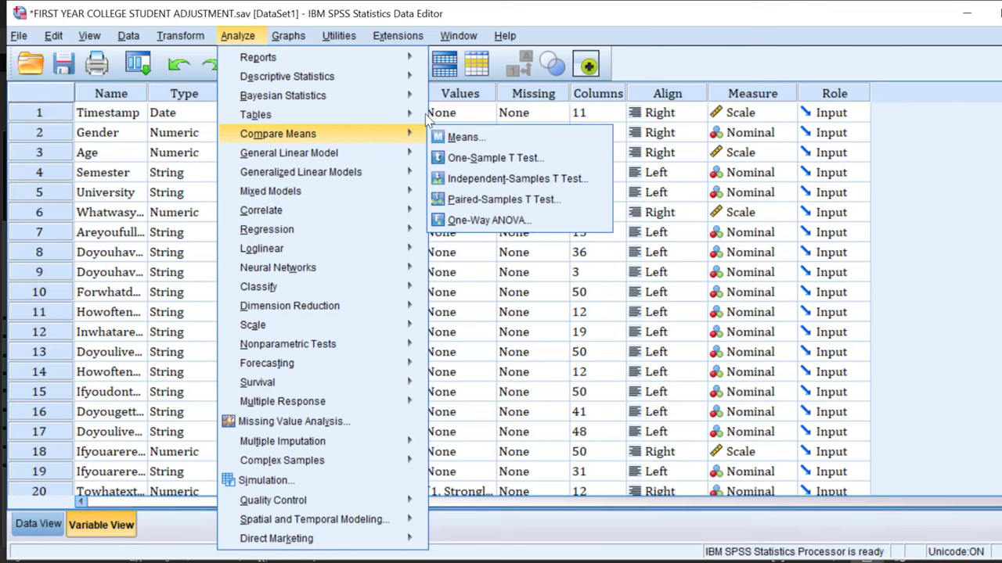
mouse_move(422, 114)
left_click(459, 114)
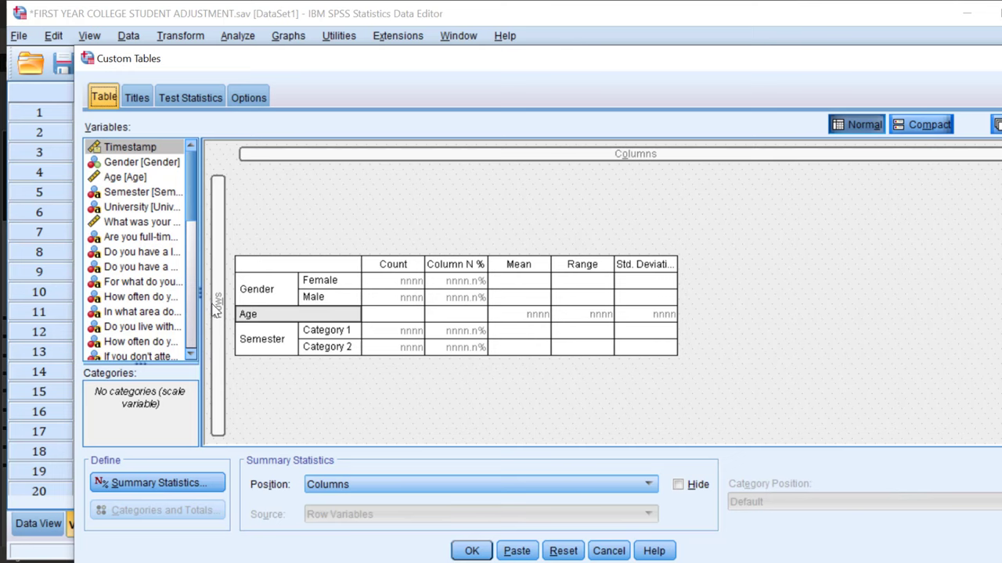
Step: Reset the current table layout and drag Gender, Age and Semester into the Rows area
left_click(564, 551)
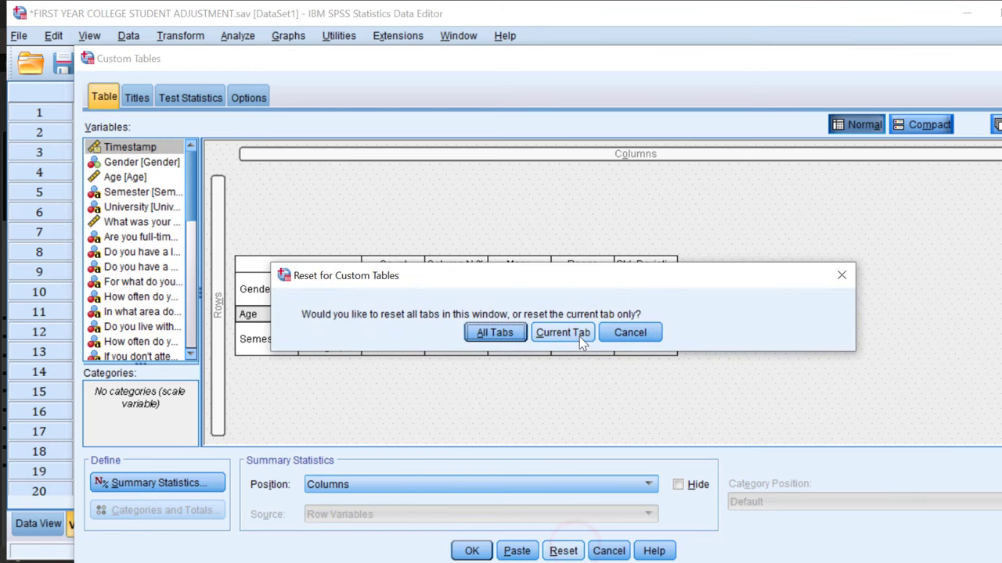
left_click(561, 336)
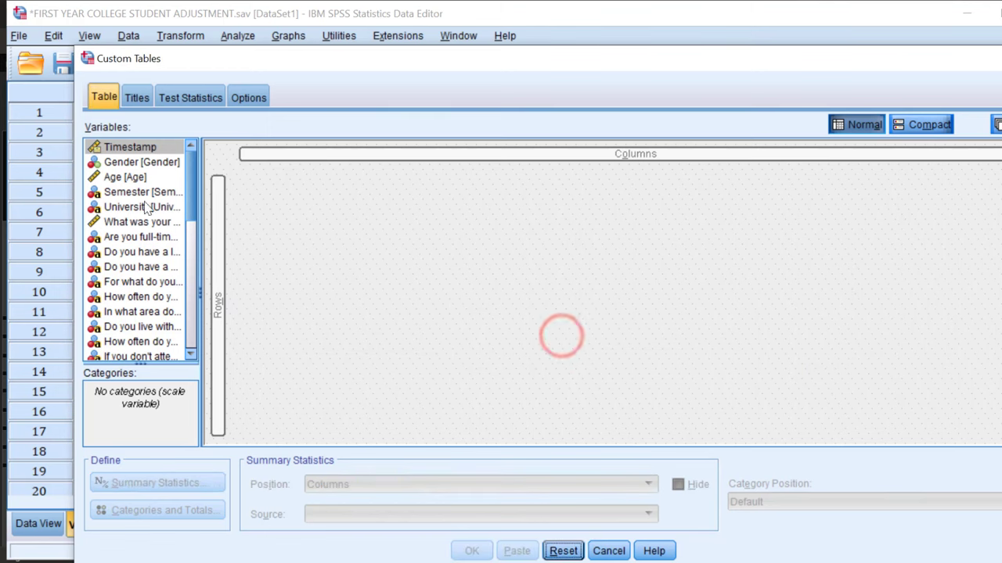
left_click(130, 163)
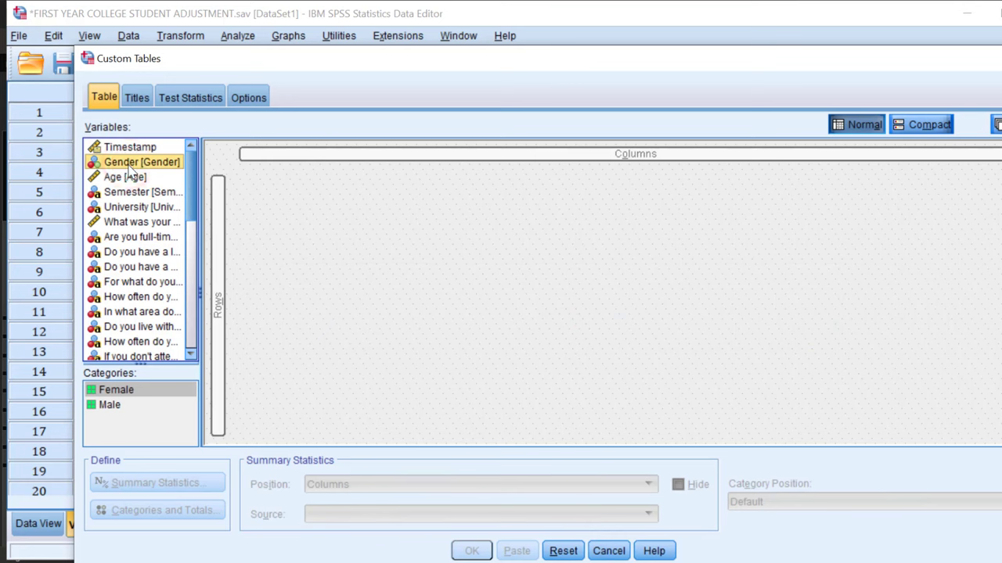
left_click(132, 177, "ctrl")
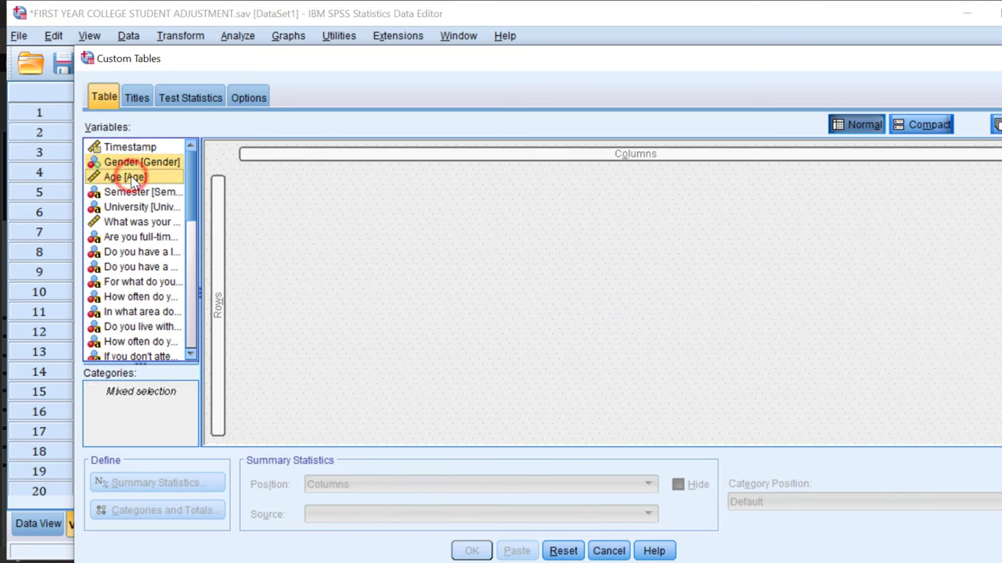
left_click(130, 192, "ctrl")
left_click_drag(130, 192, 223, 235)
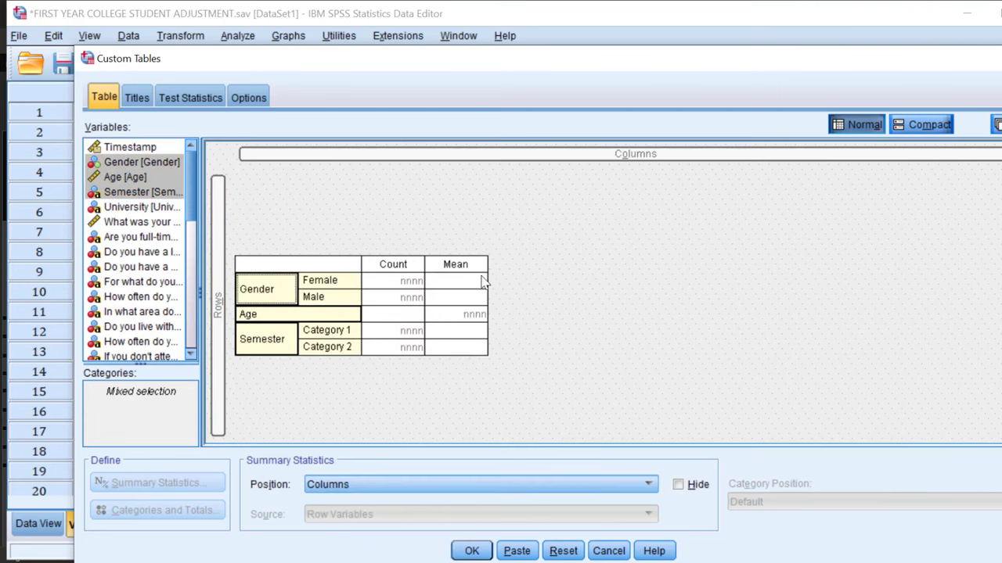
Step: Add Column N % to the summary statistics for the Gender rows
left_click(275, 291)
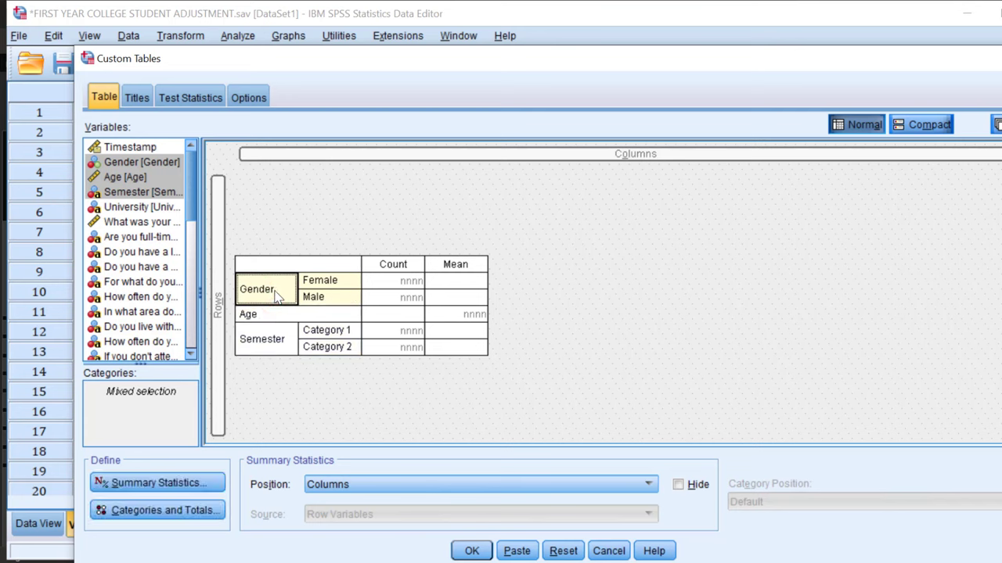
left_click(157, 483)
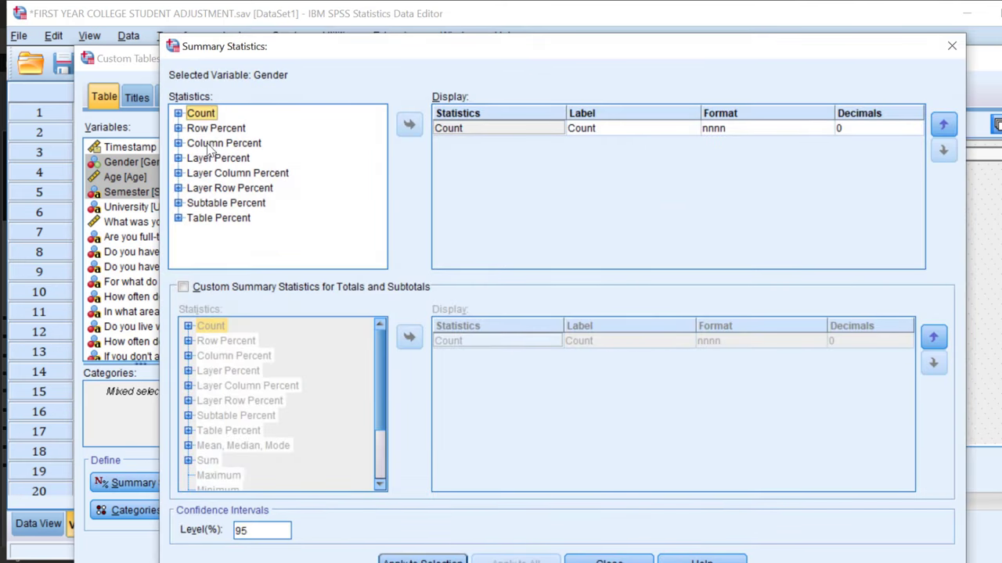
double_click(219, 143)
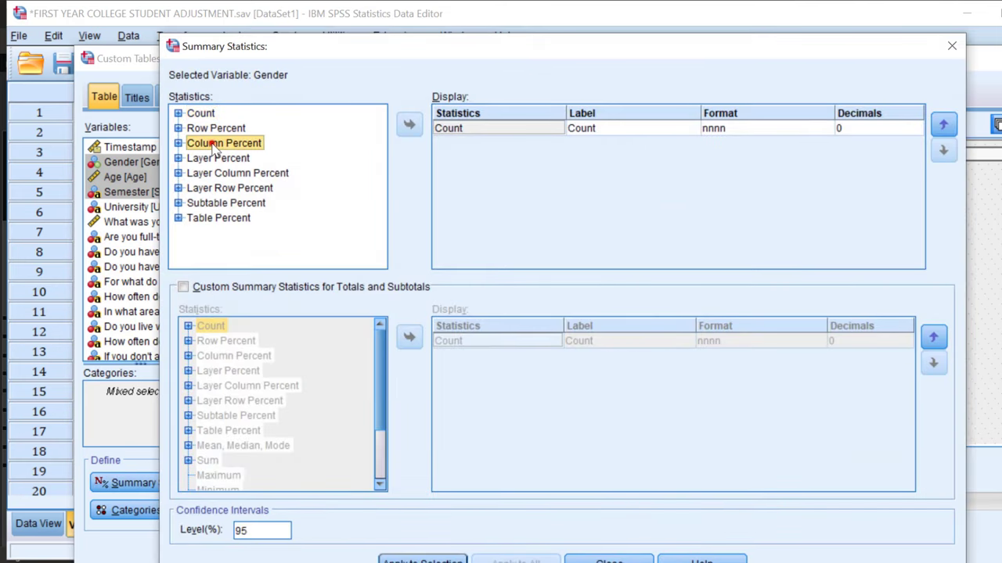
left_click(232, 128)
left_click(408, 123)
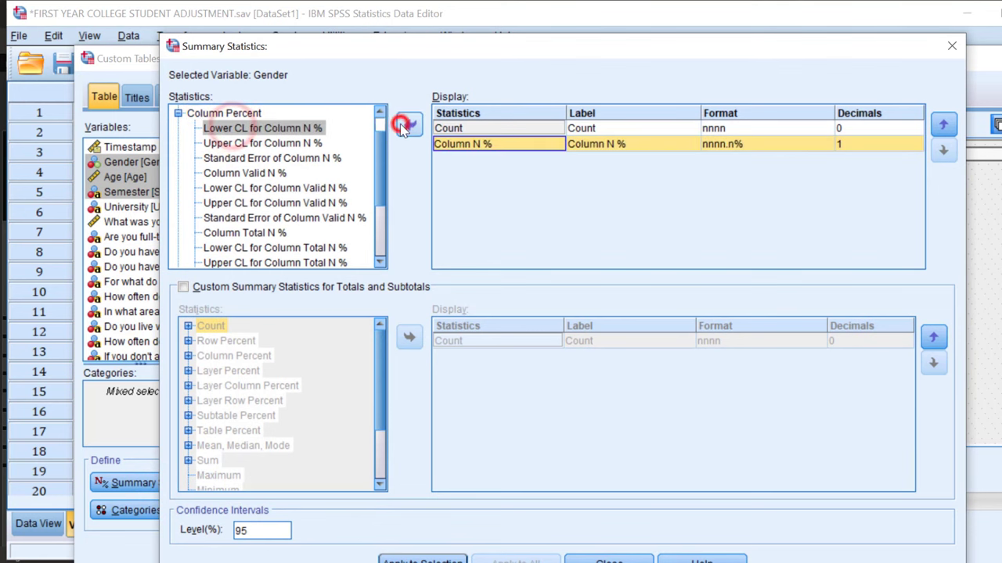
left_click(421, 560)
left_click(601, 560)
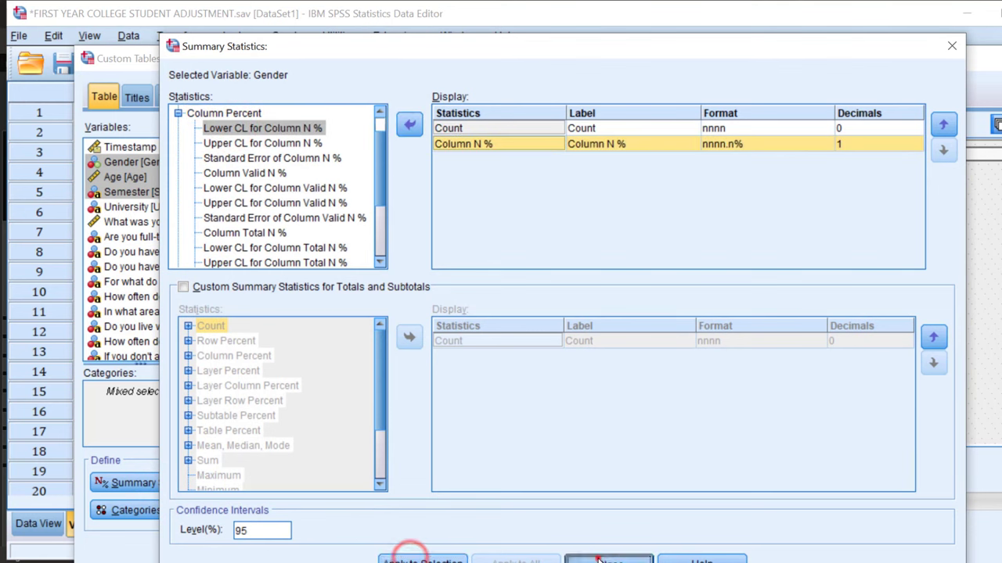
Step: Add Column N % to the summary statistics for the Semester rows
left_click(270, 338)
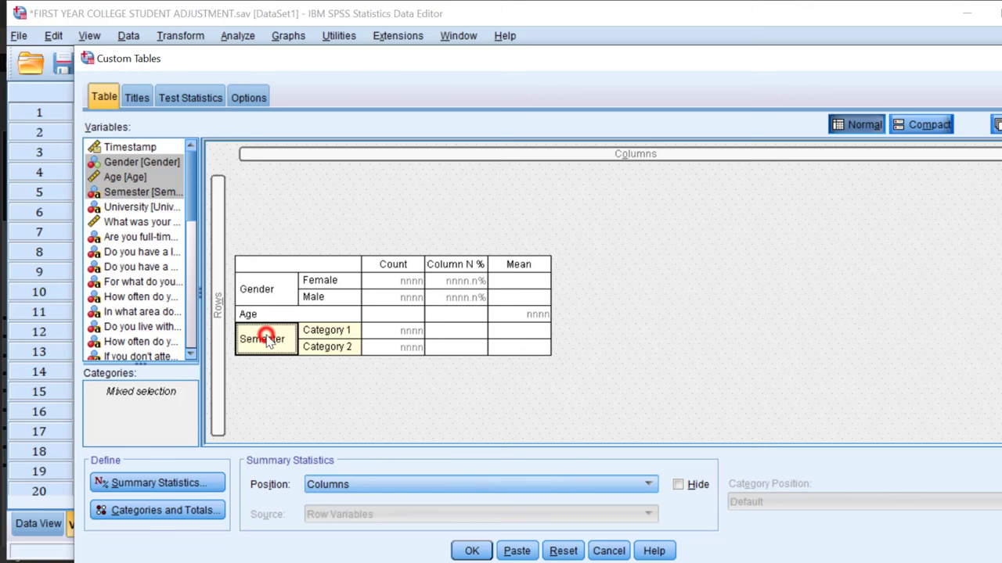
left_click(128, 484)
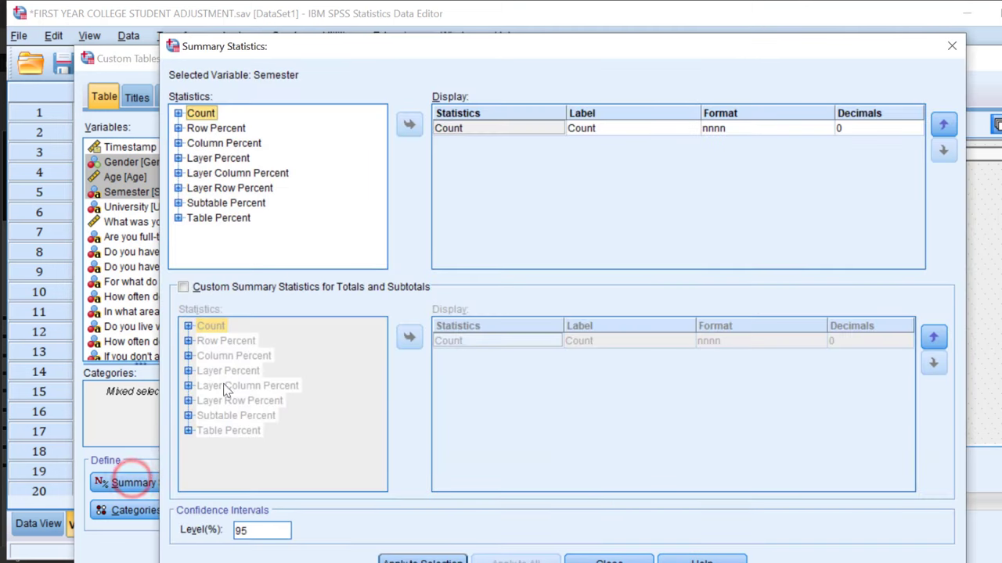
double_click(223, 144)
left_click(231, 128)
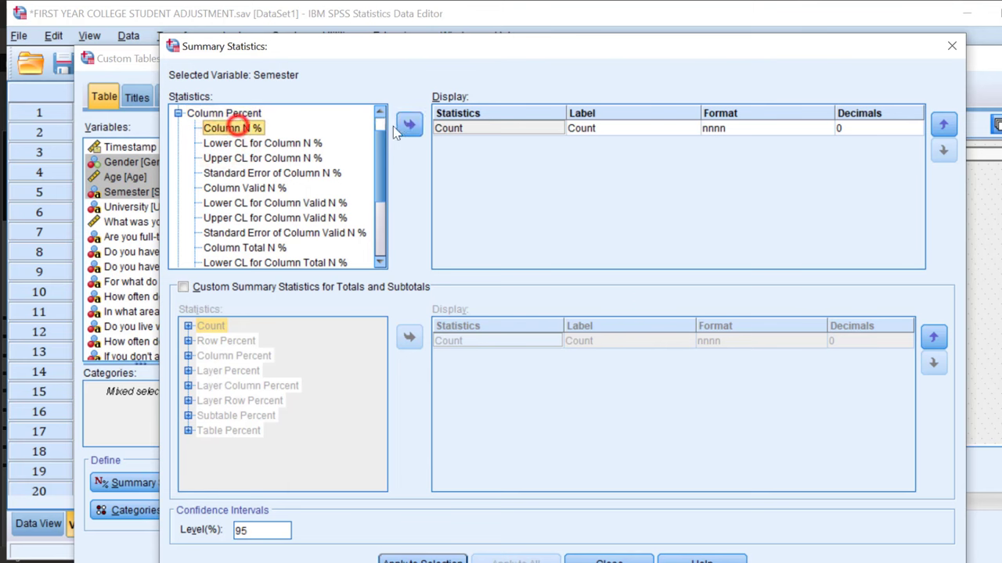
left_click(408, 125)
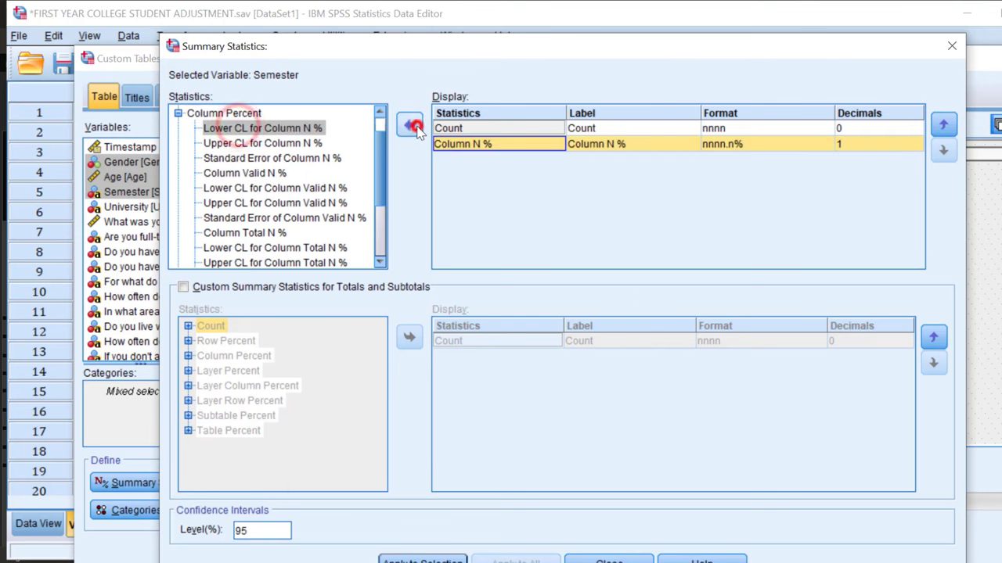
left_click(423, 559)
left_click(581, 558)
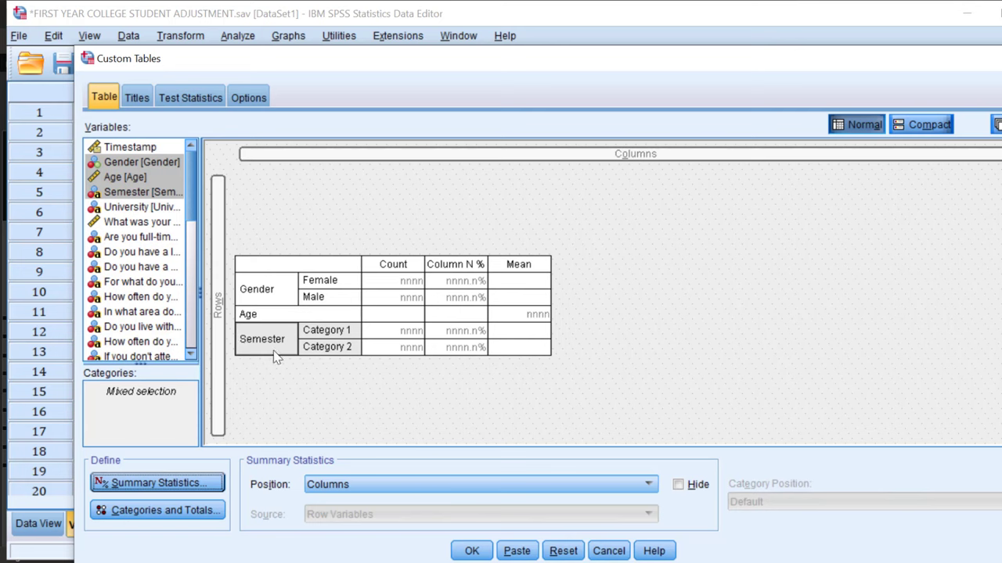
Step: Add Range and Std. Deviation to the displayed statistics for Age
left_click(262, 313)
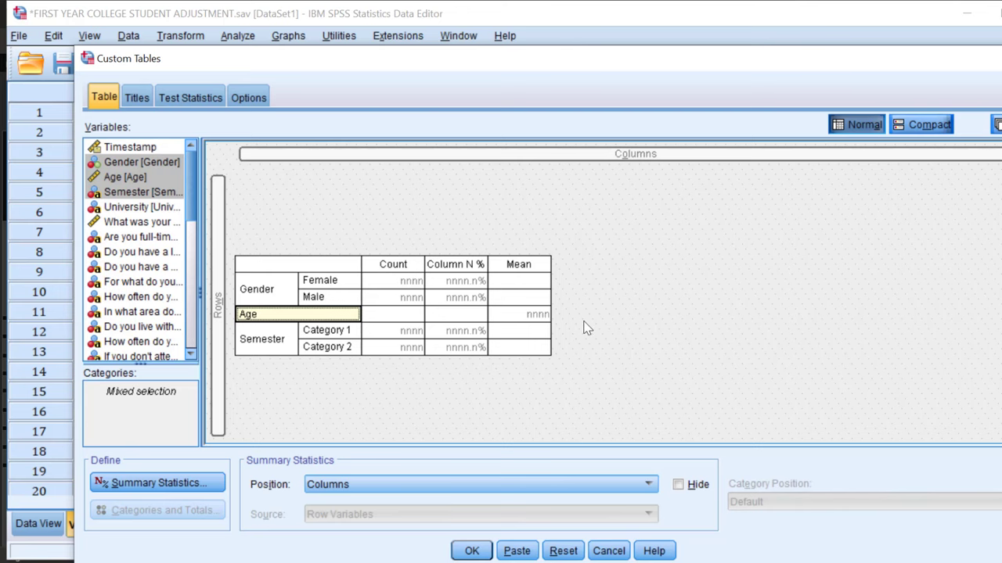
left_click(147, 484)
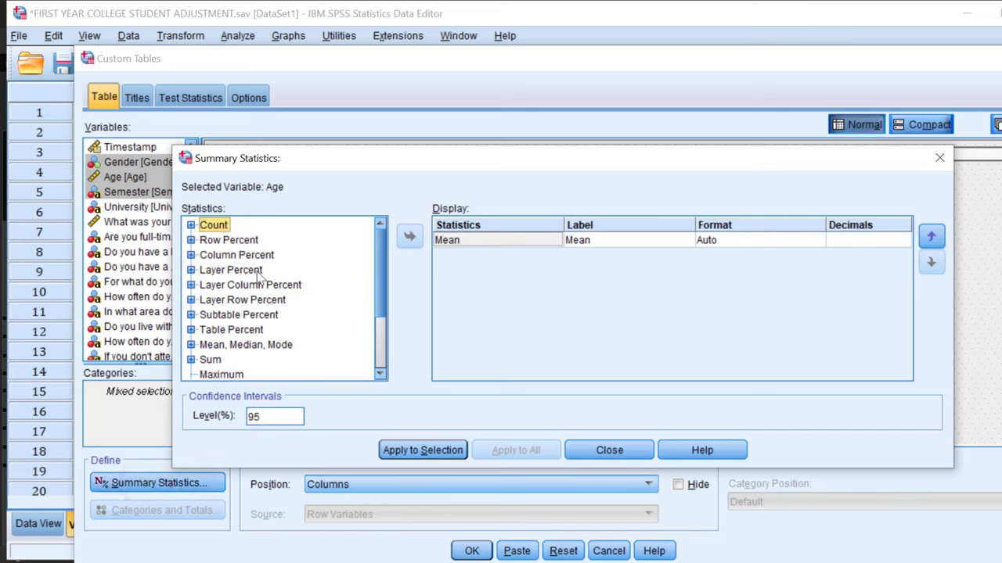
scroll(227, 290, "down", 1)
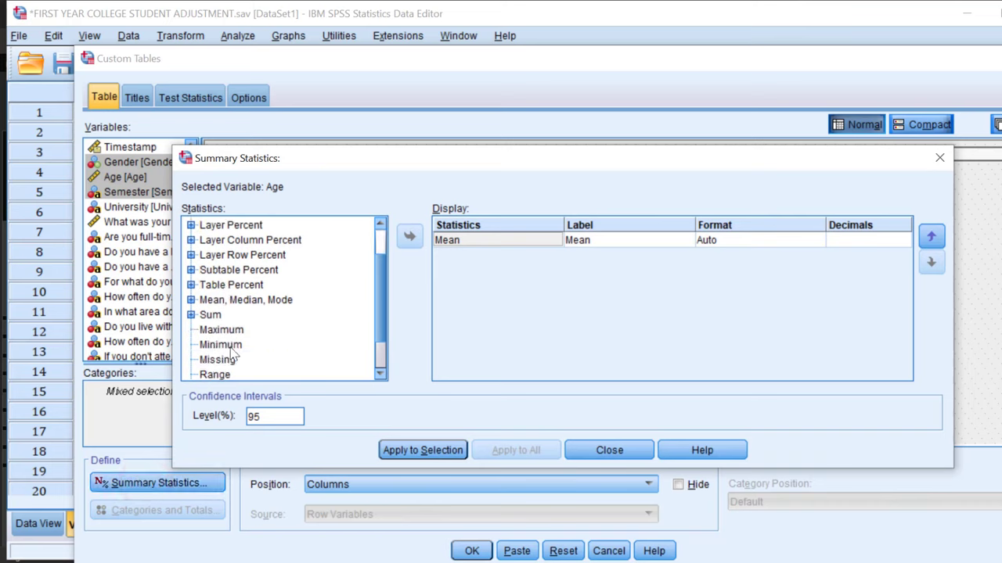
left_click(216, 376)
left_click(409, 236)
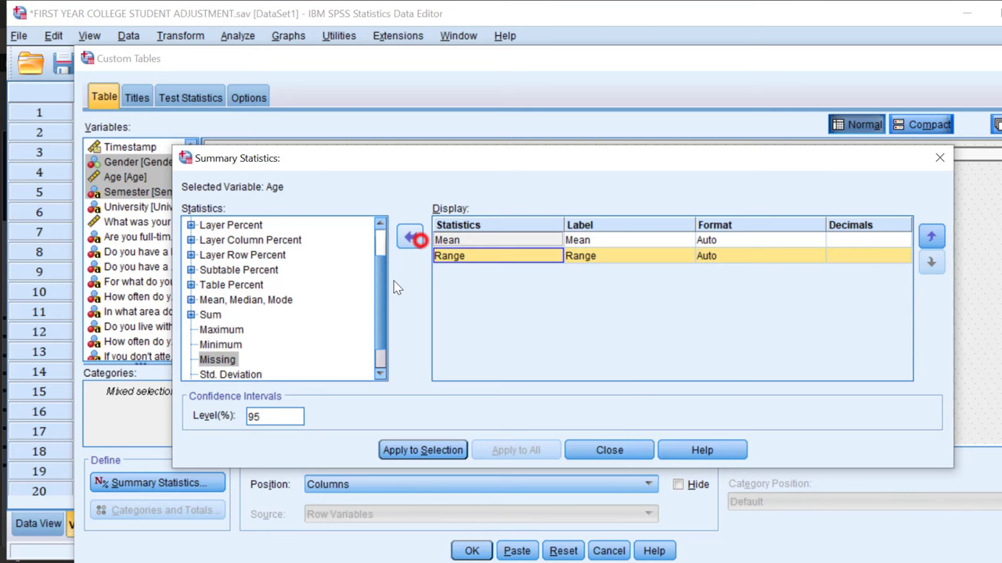
left_click_drag(381, 315, 382, 317)
left_click(231, 342)
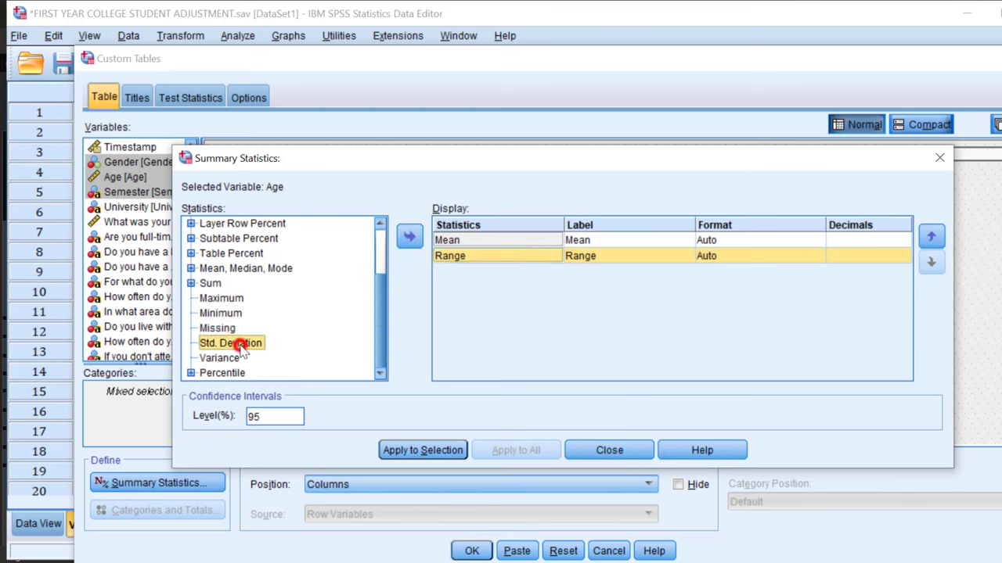
left_click(409, 236)
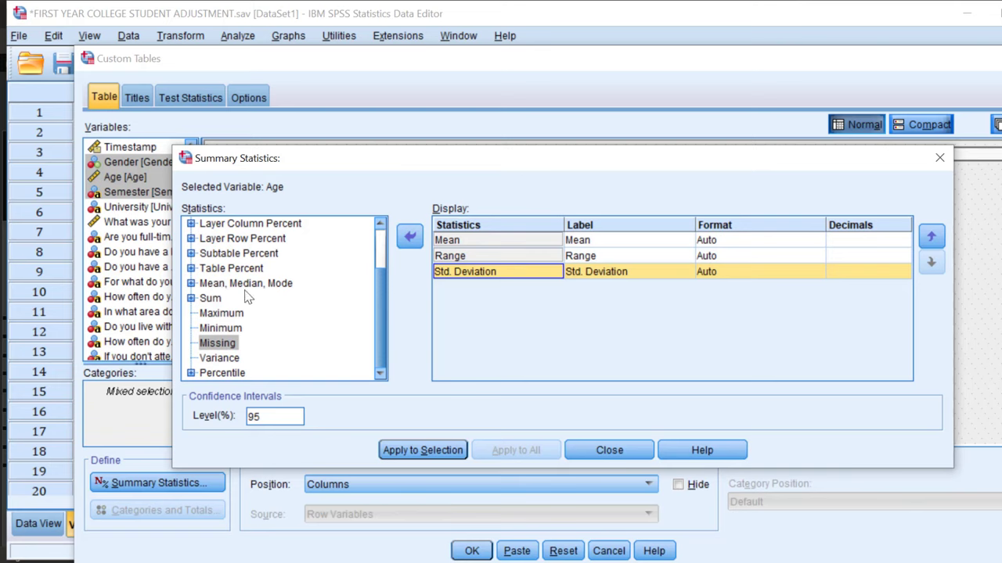
Step: Move Mean to the top of Age's displayed statistics and apply them to Age
left_click(244, 283)
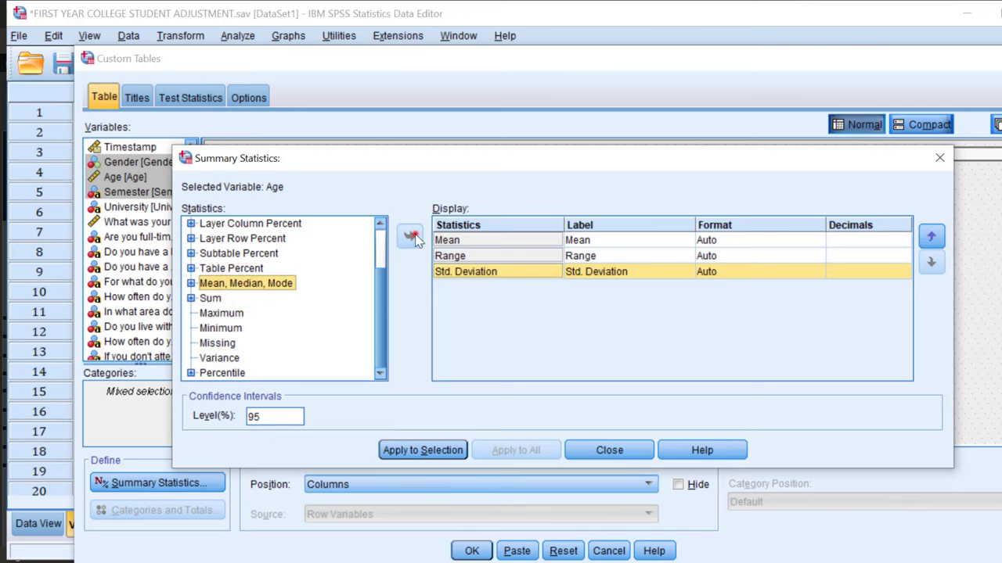
left_click(410, 237)
left_click(476, 243)
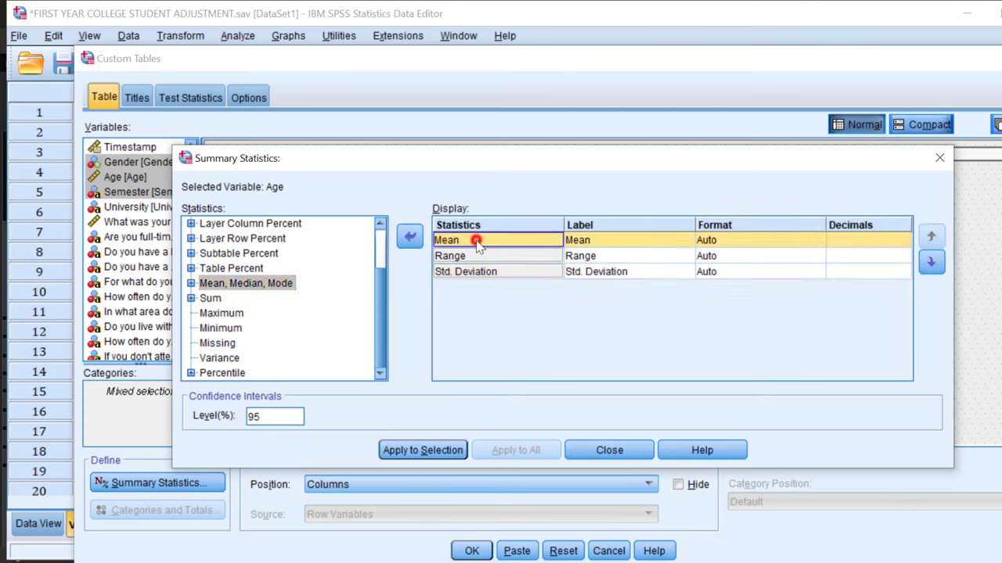
left_click(410, 236)
scroll(249, 296, "down", 1)
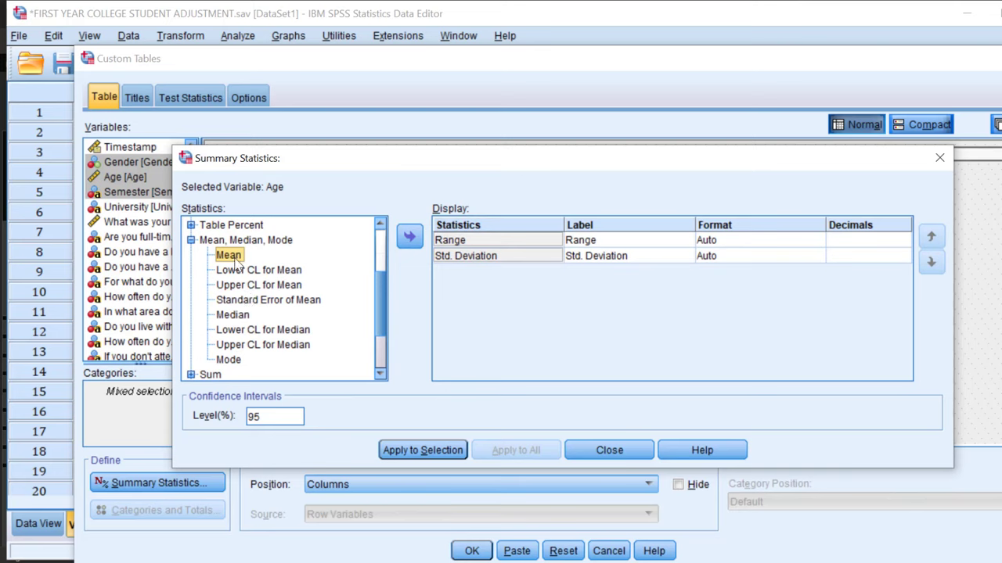
left_click(409, 237)
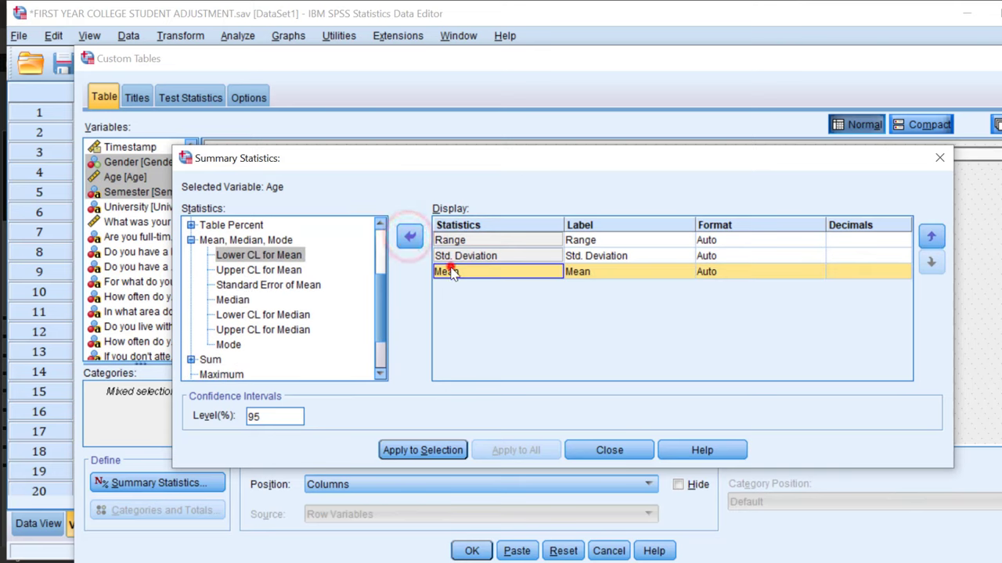
left_click_drag(450, 270, 444, 242)
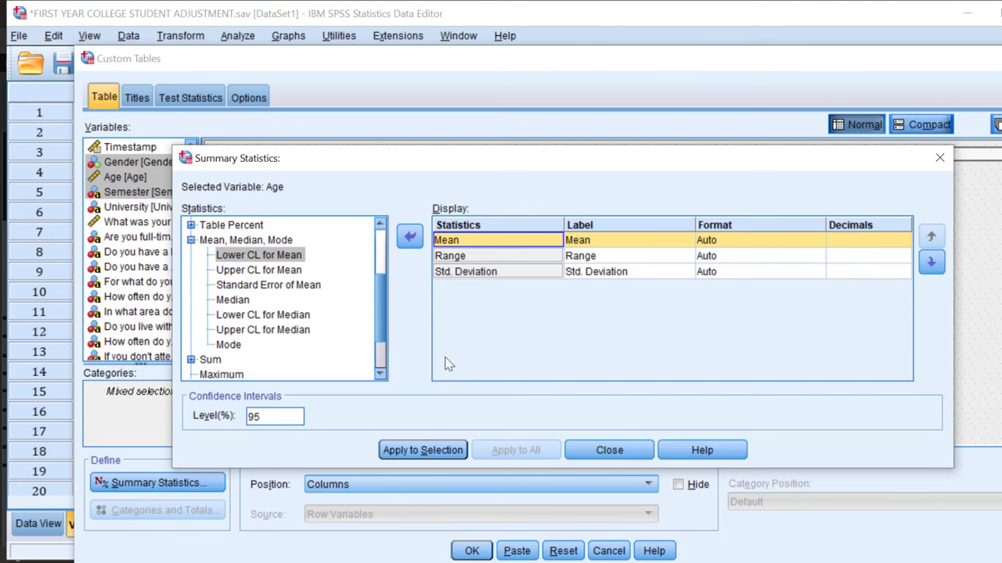
left_click(409, 450)
Step: Keep the summary statistics positioned in columns and run the custom table
left_click(617, 451)
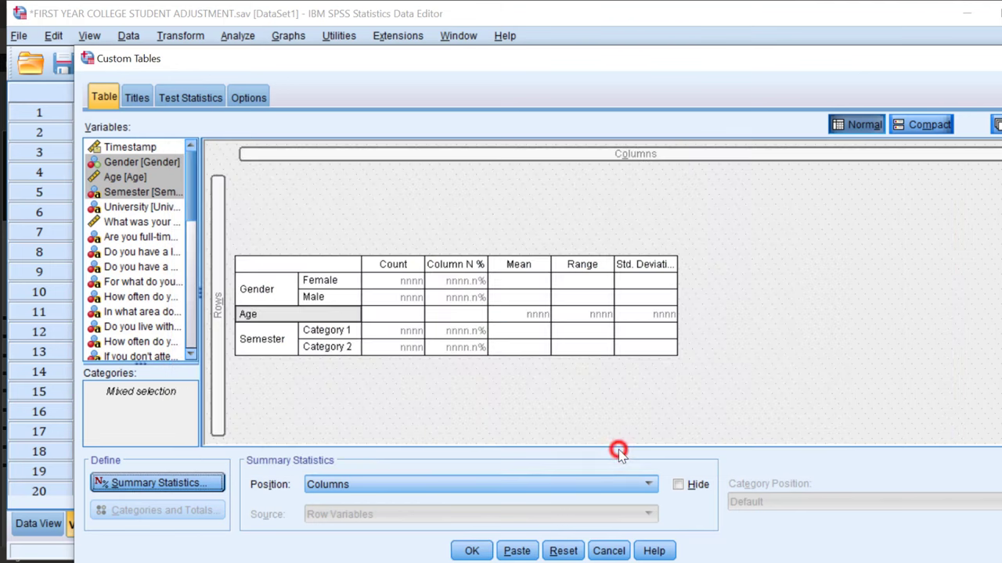
left_click(629, 486)
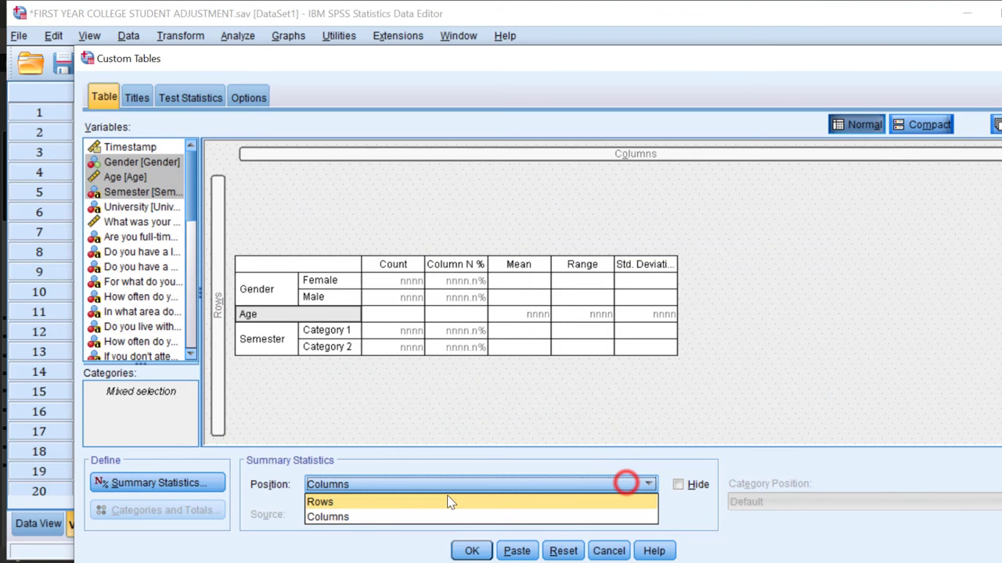
left_click(395, 501)
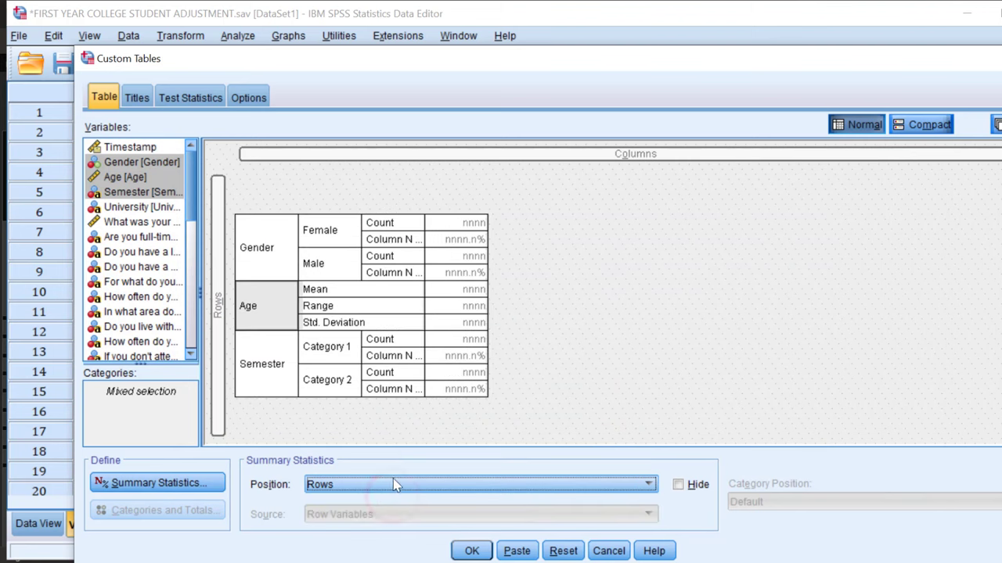
left_click(387, 484)
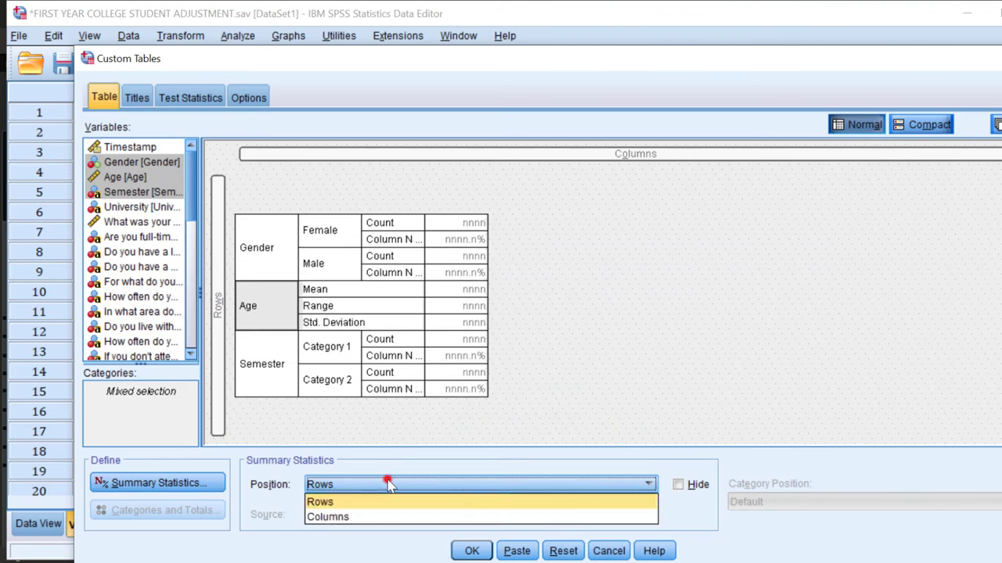
left_click(339, 517)
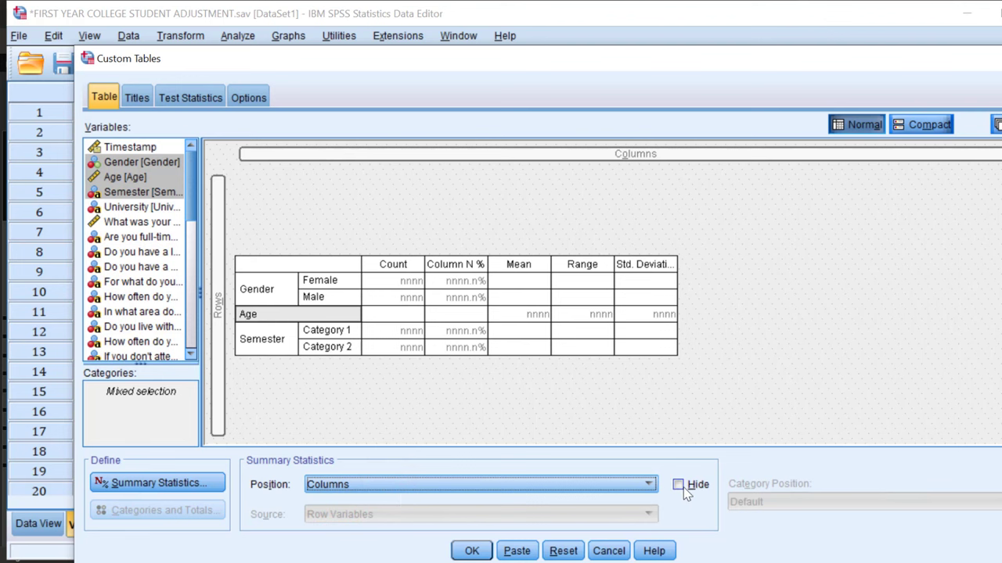
left_click(472, 551)
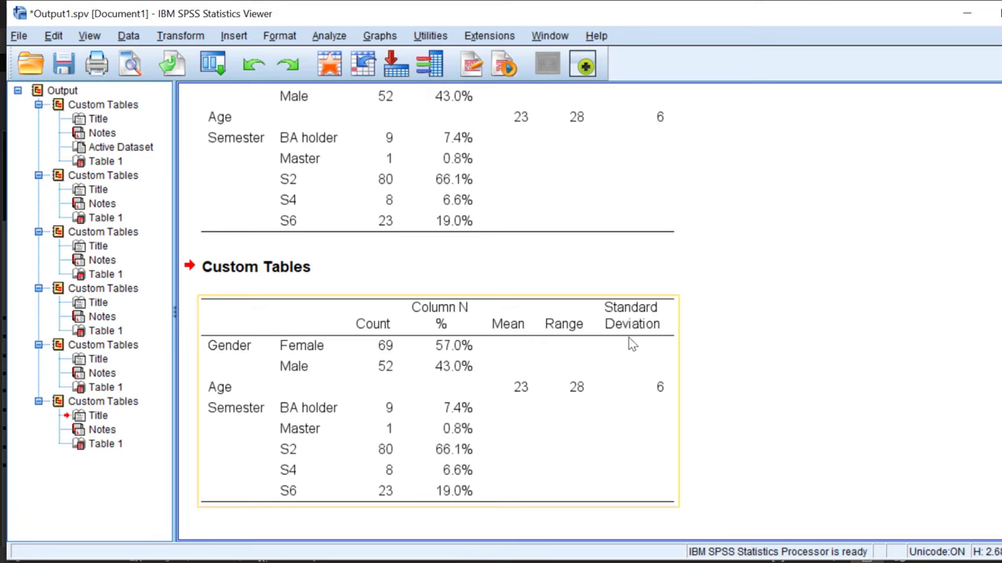
Step: Copy the resulting Gender, Age and Semester output table
left_click(338, 366)
right_click(337, 362)
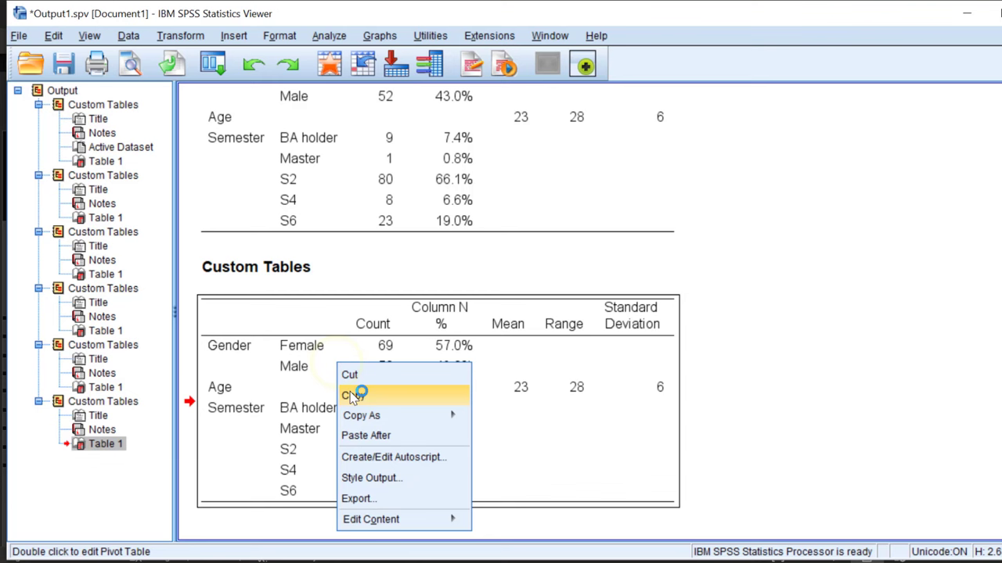
left_click(352, 395)
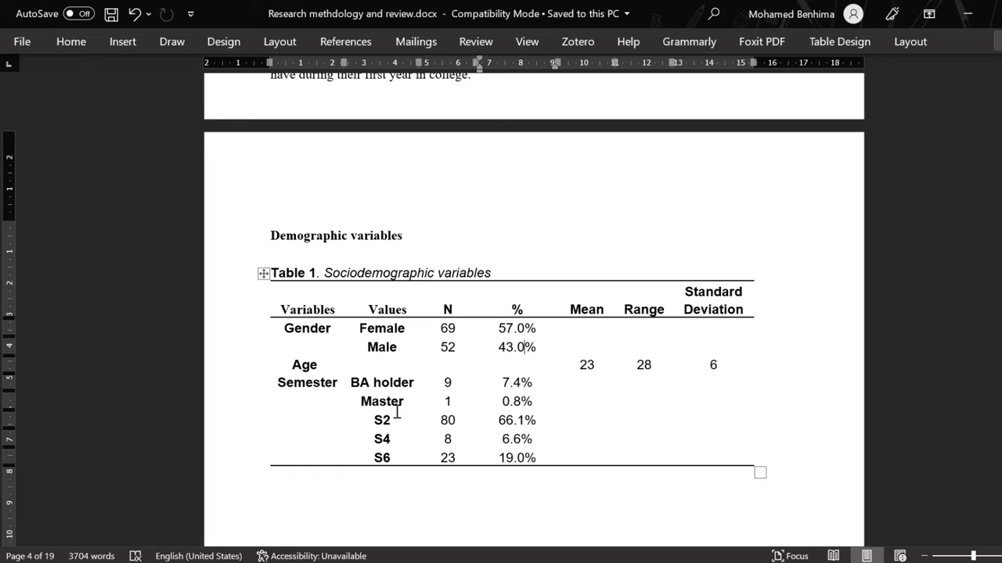
Step: Select Table 1's cells from the Variables header down to the bottom statistics rows
left_click_drag(305, 304, 699, 438)
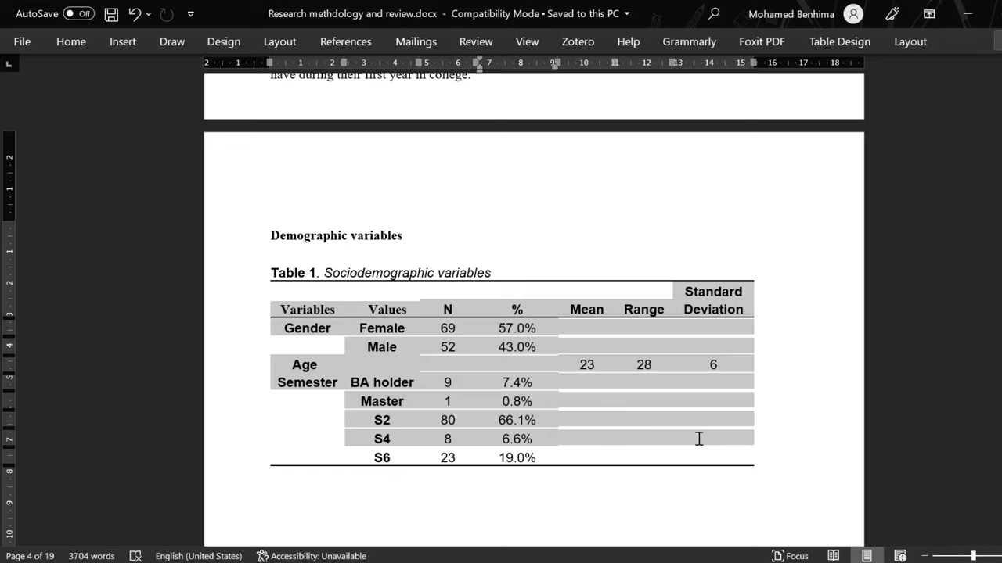
left_click_drag(698, 439, 699, 438)
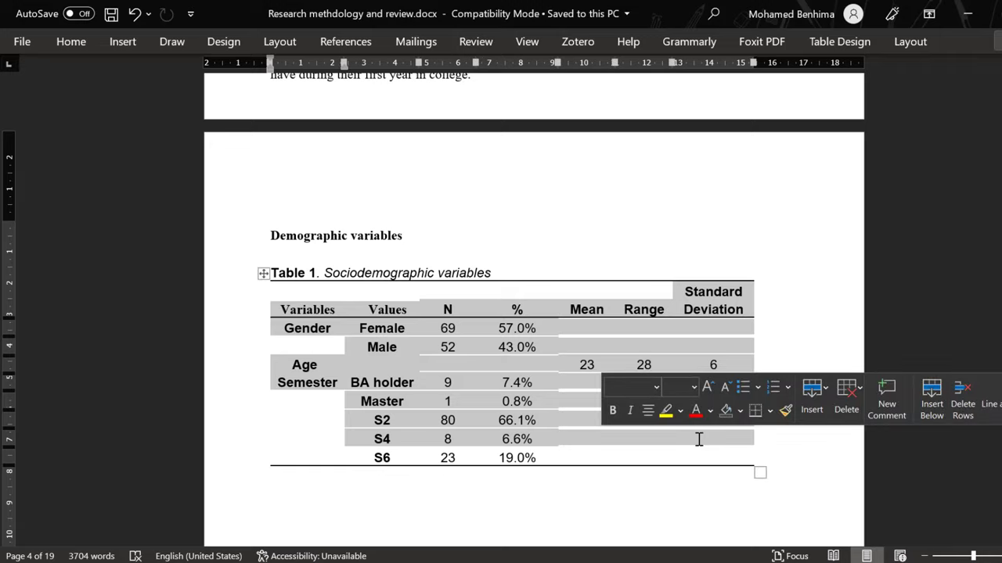